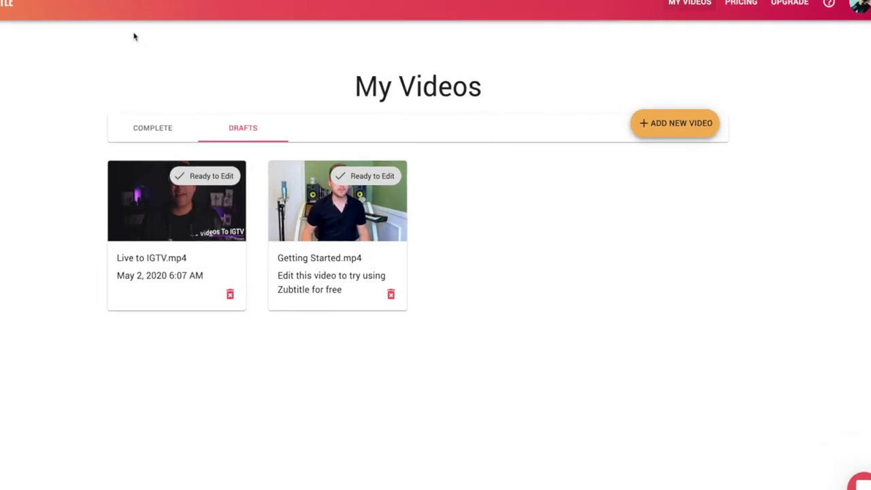
- Start a new English video upload and pick the video file to transcribe
left_click(686, 127)
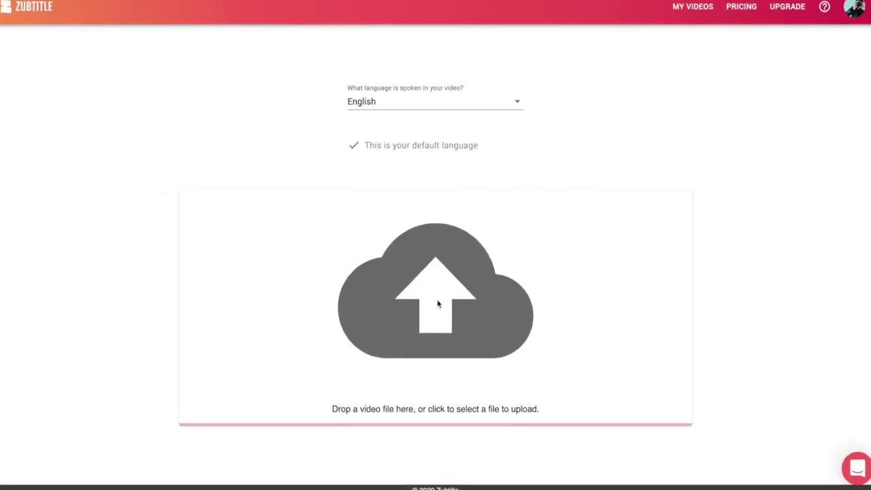
left_click(437, 304)
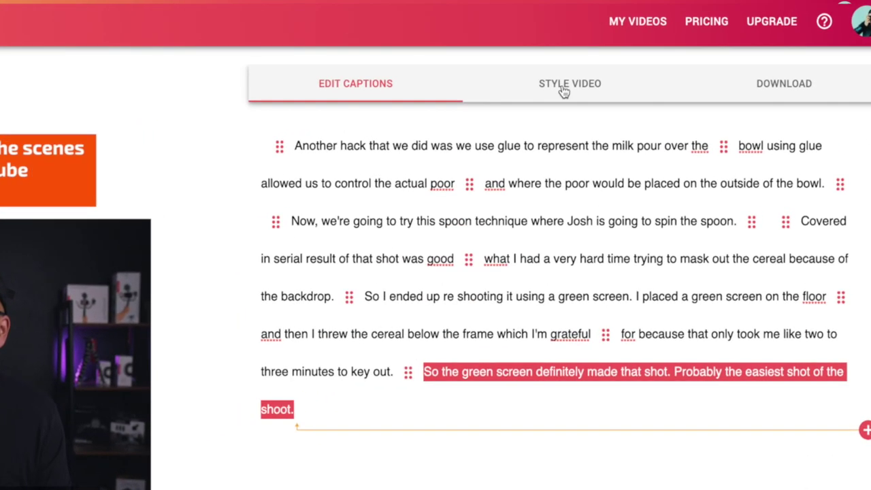
- Open the Style Video tab and the caption style manager listing saved styles like IG 4:5
left_click(563, 91)
left_click(686, 114)
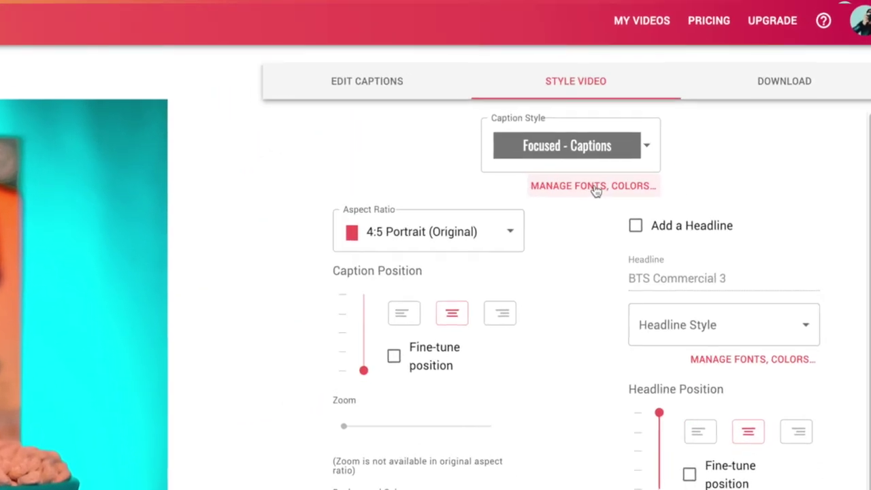
left_click(595, 189)
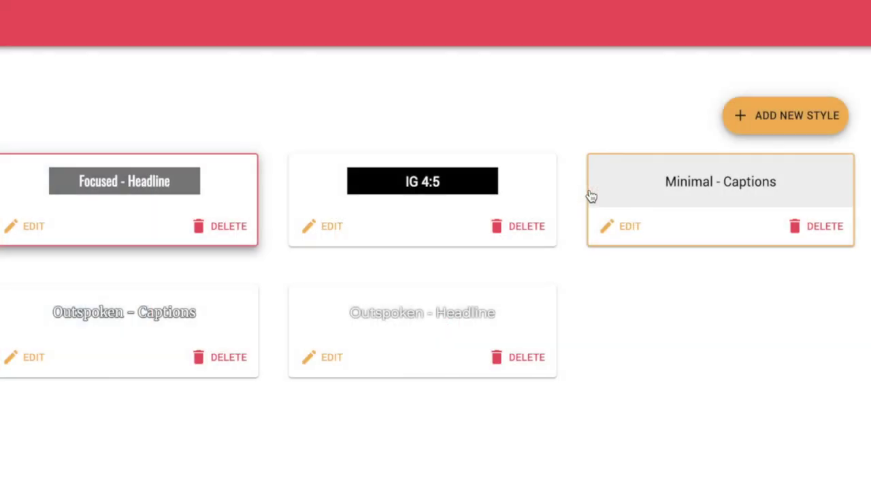
- Create a new caption style and set its preview size to 1:1
left_click(791, 115)
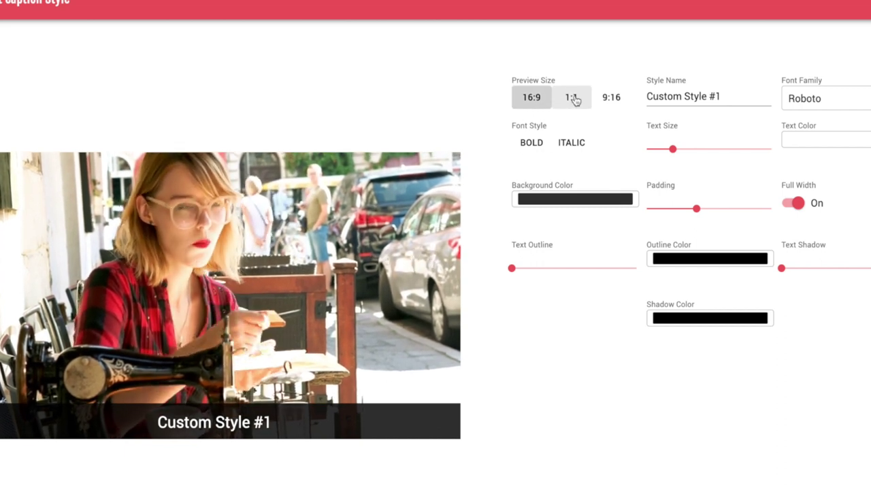
left_click(618, 98)
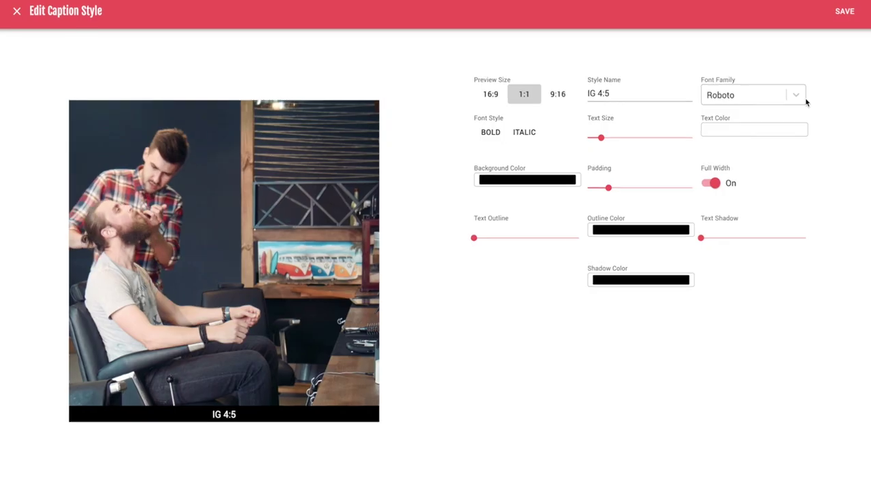
- Keep Roboto as the caption font and increase the text size
left_click(801, 95)
scroll(754, 231, "down", 3)
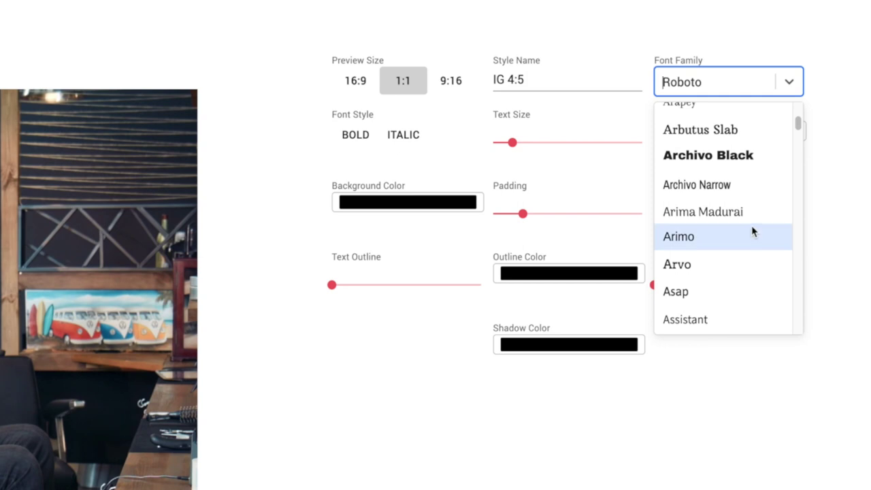
left_click(762, 11)
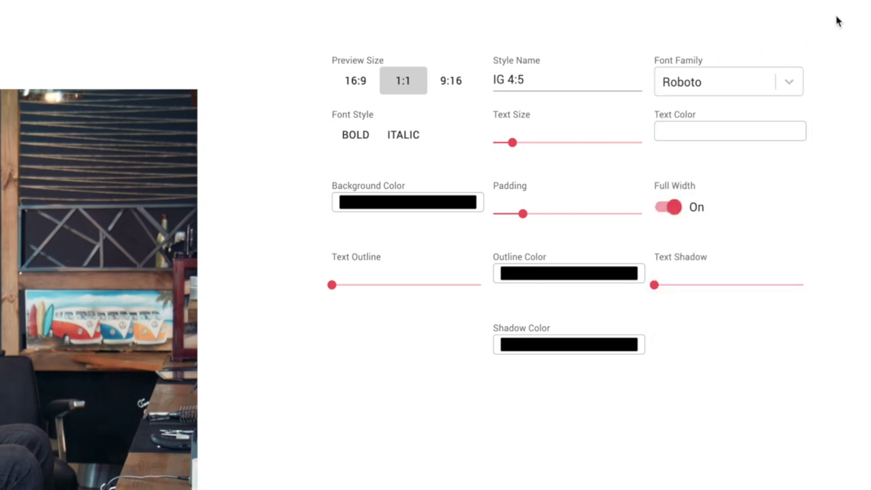
left_click_drag(512, 144, 532, 145)
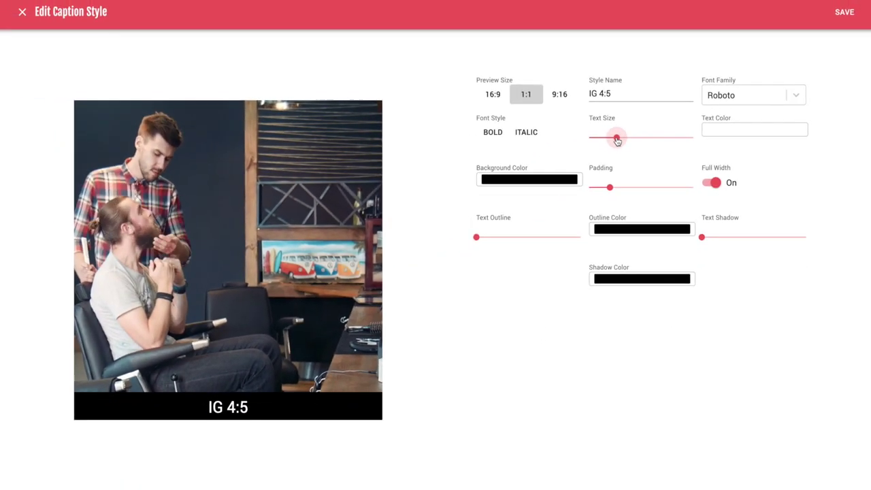
- Set a light green background, black text colour and white outline colour
left_click(733, 135)
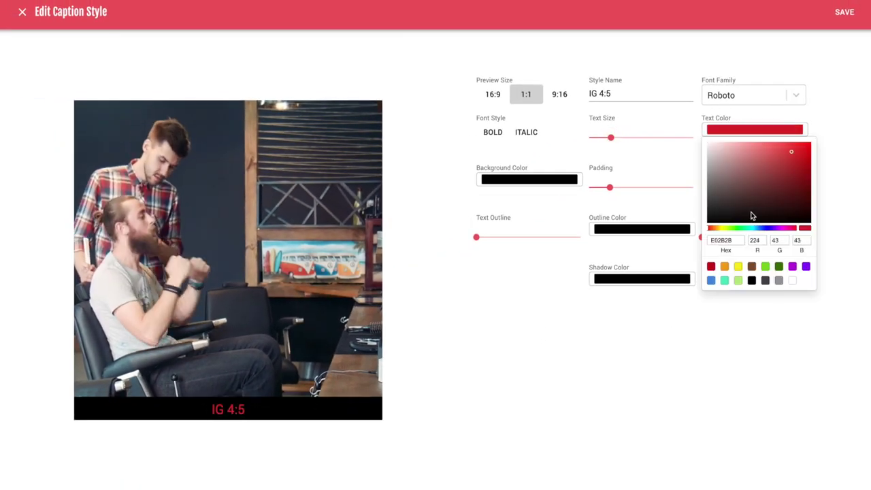
left_click(784, 120)
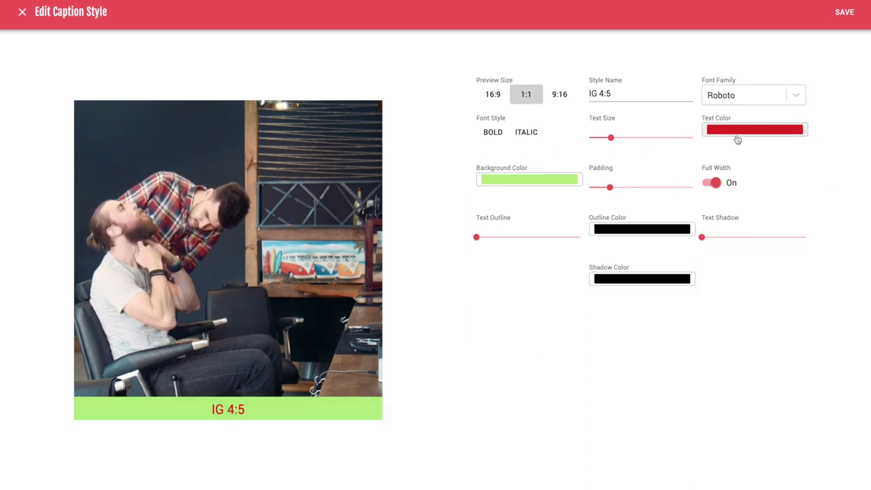
left_click(736, 139)
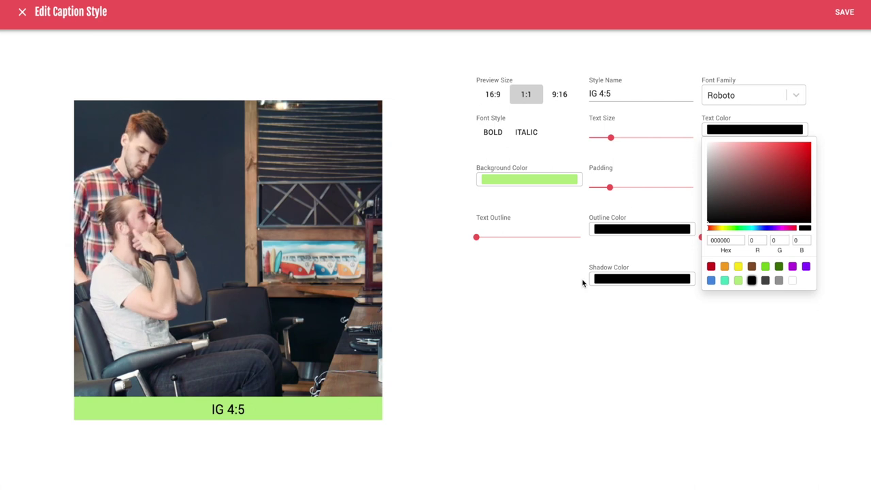
left_click(563, 315)
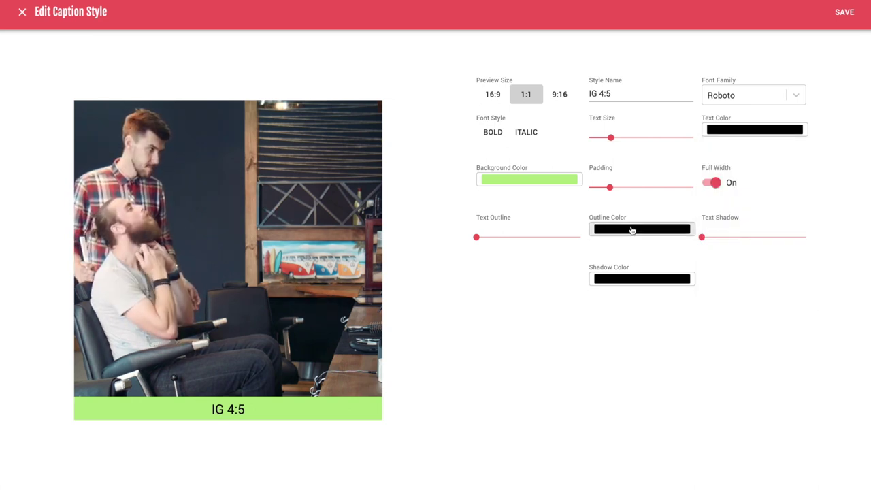
left_click(631, 230)
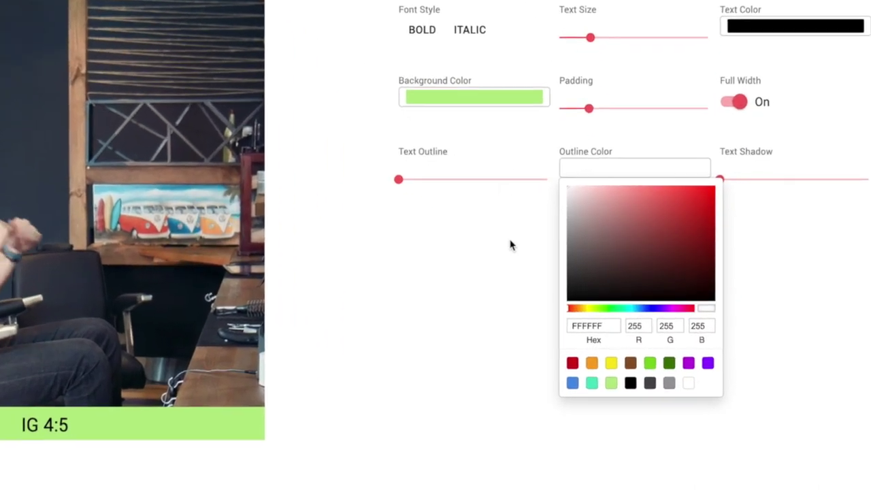
left_click(479, 239)
- Thicken the text outline and save the IG 4:5 caption style
left_click_drag(454, 219, 508, 225)
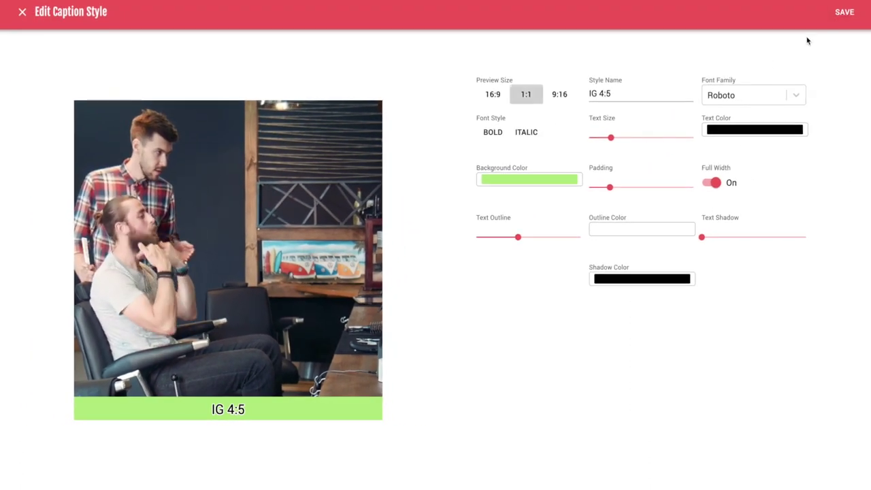
left_click(844, 13)
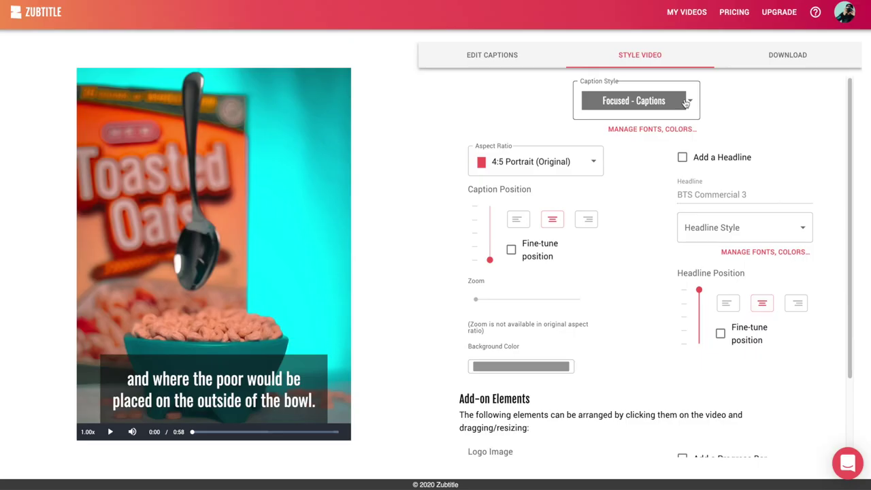
left_click(685, 102)
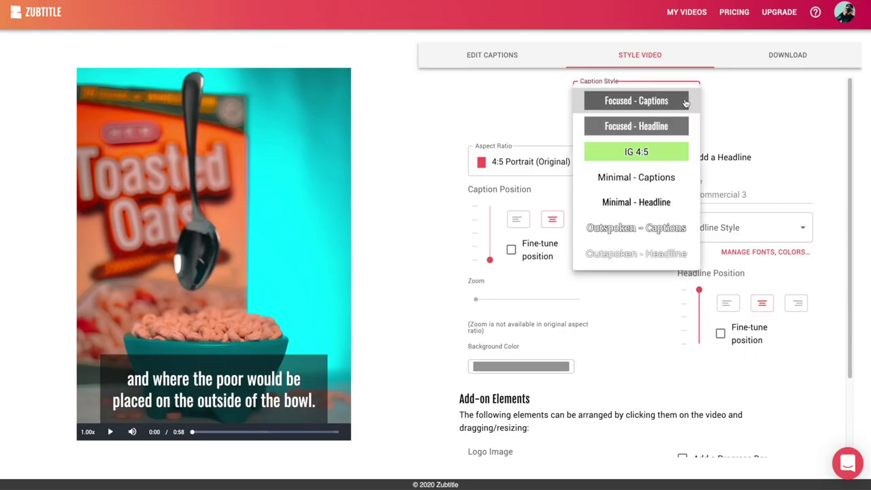
- Apply IG 4:5 to the captions and raise them slightly using fine-tune position
left_click(650, 155)
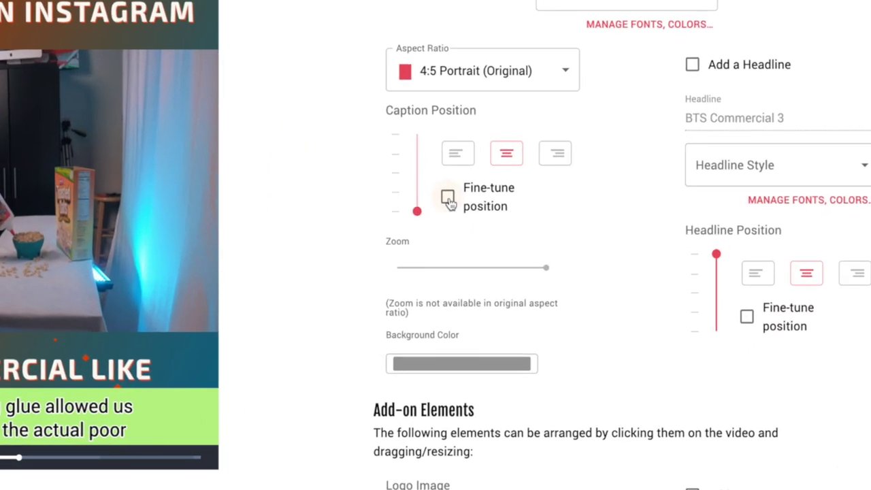
left_click(448, 197)
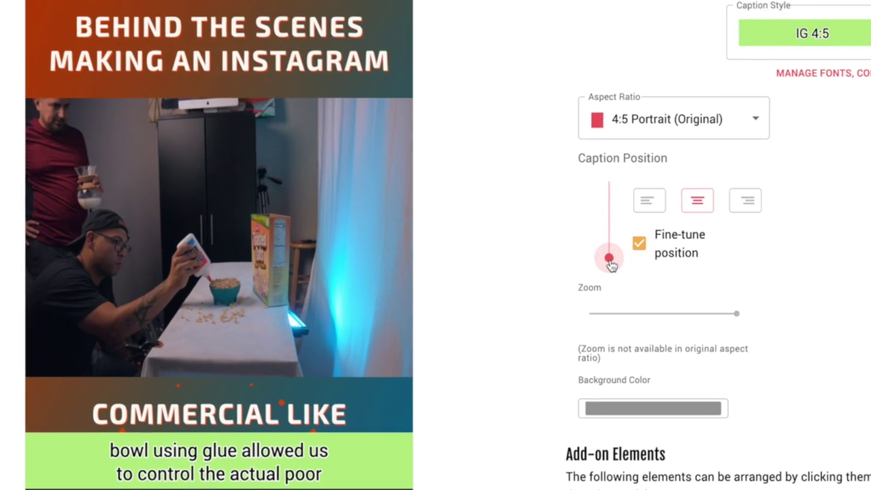
left_click_drag(611, 265, 620, 244)
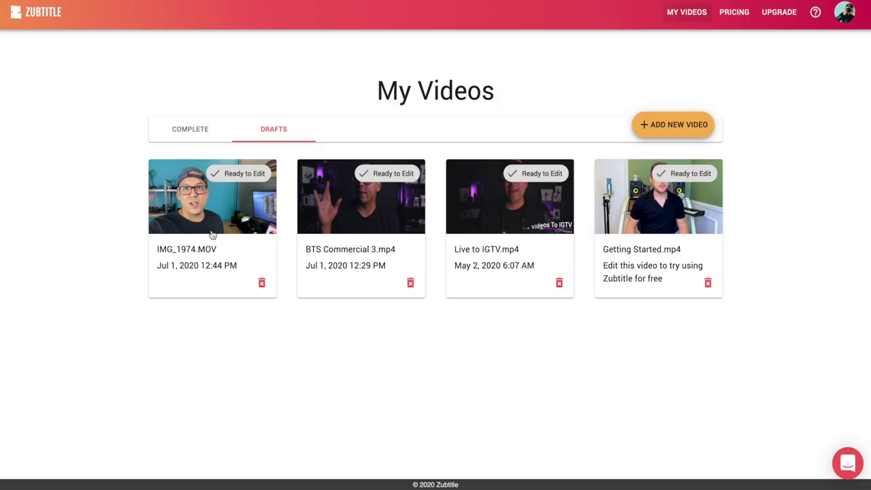
- Open the IMG_1974.MOV draft, set a 1:1 aspect ratio and zoom the footage in
left_click(210, 235)
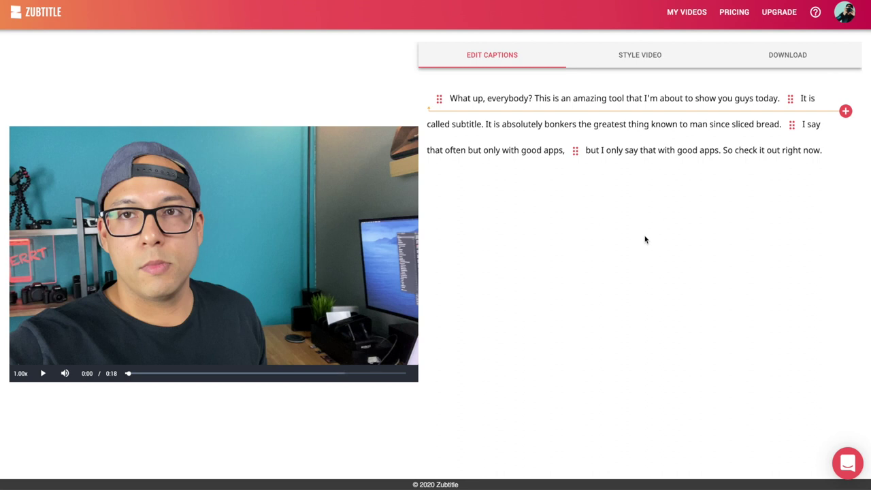
left_click(577, 51)
left_click(578, 168)
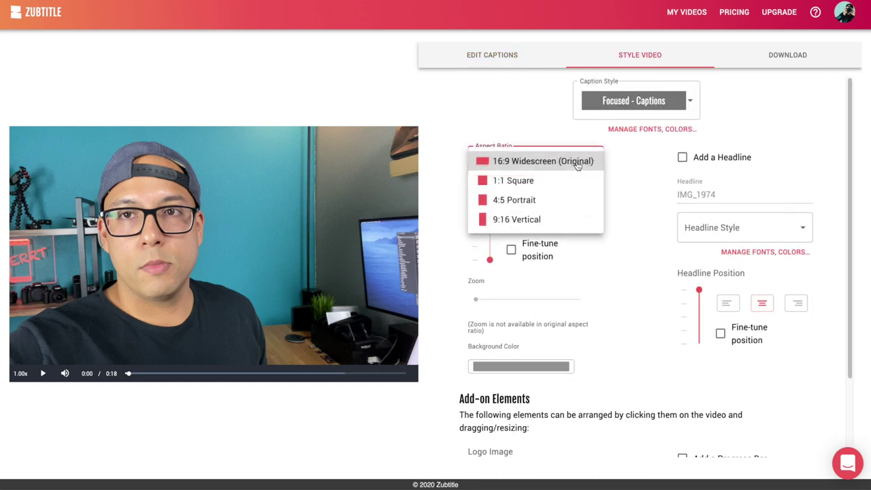
left_click(514, 181)
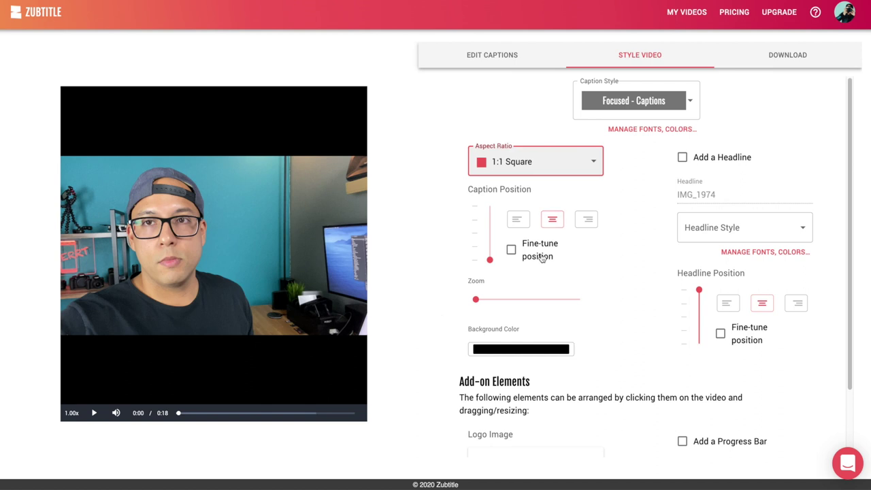
left_click_drag(481, 300, 582, 305)
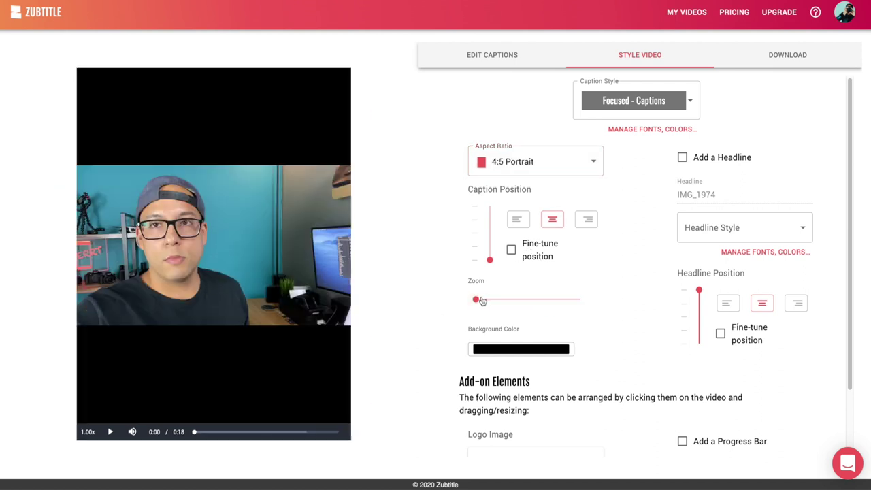
left_click_drag(480, 301, 578, 300)
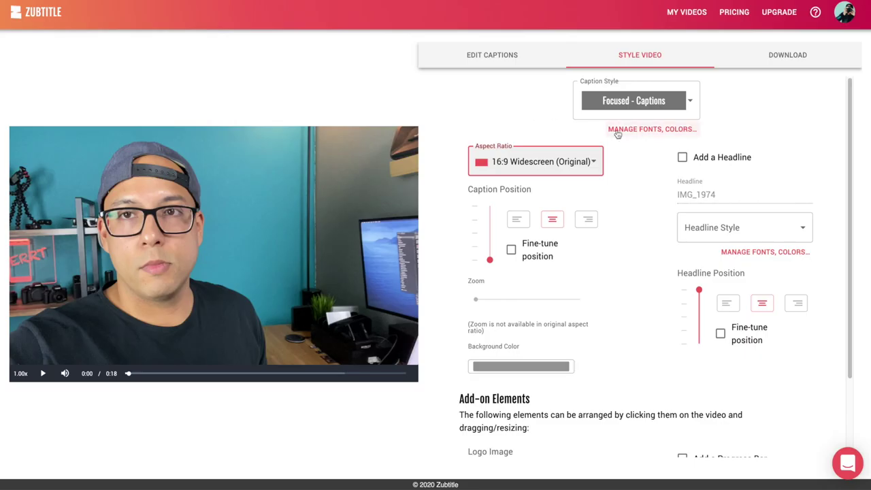
- Switch the aspect ratio to 4:5 Portrait and zoom the footage in slightly
left_click(554, 162)
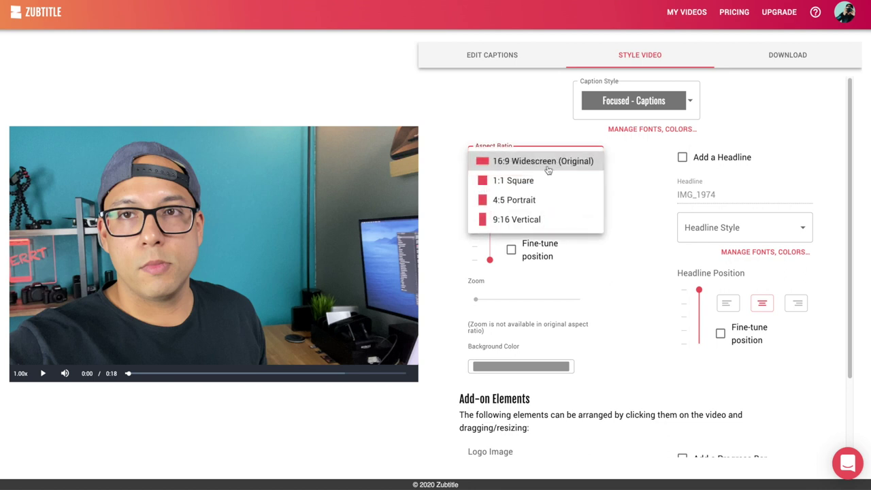
left_click(535, 200)
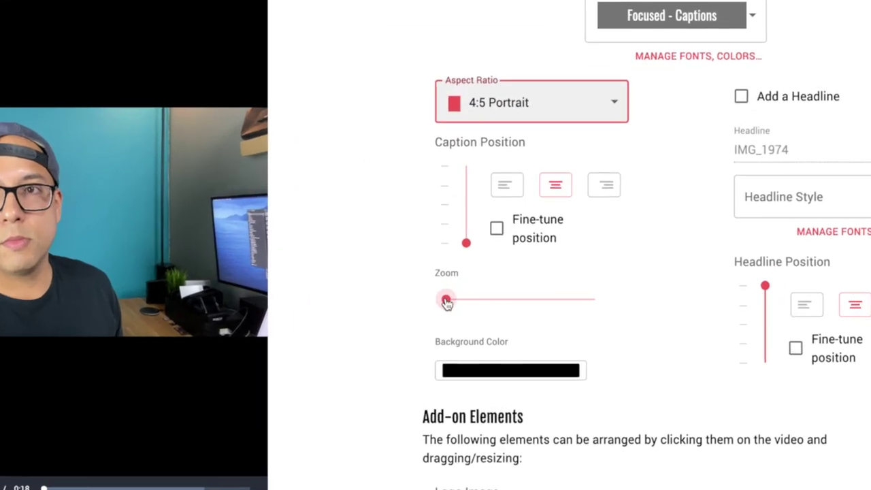
left_click(475, 299)
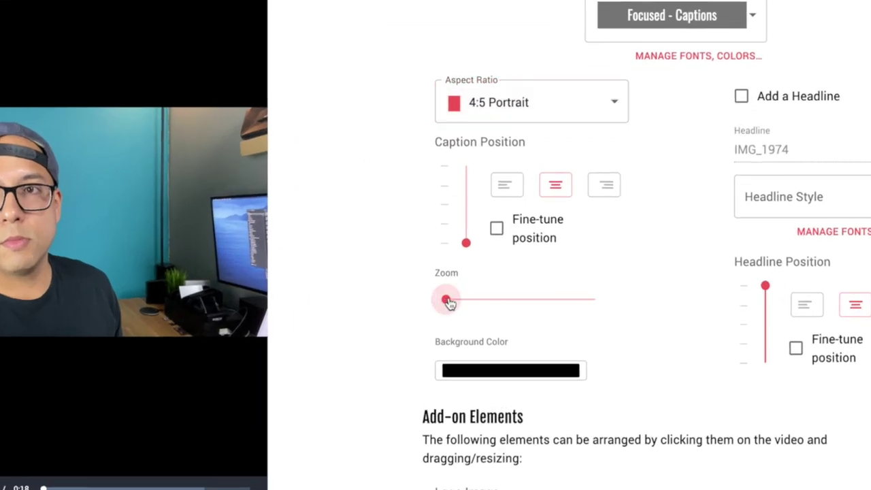
left_click_drag(449, 304, 497, 302)
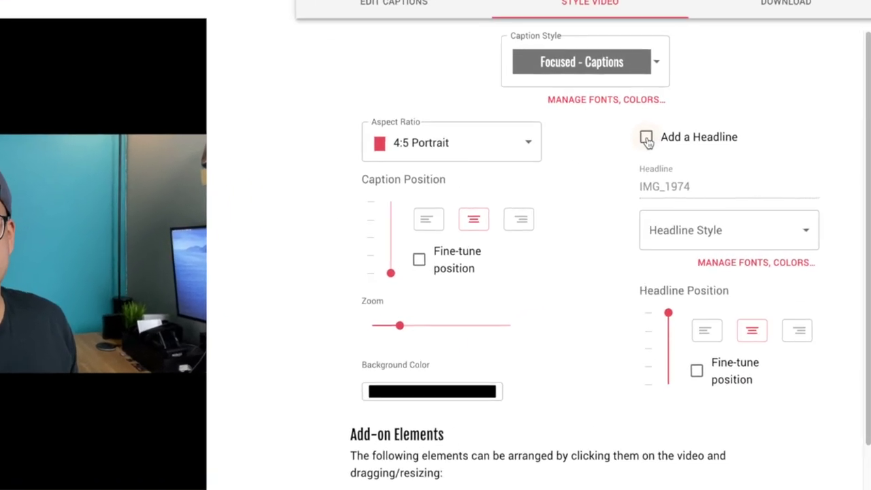
- Add the headline 'Zubtitle Tutorial!' using the Focused - Headline style
left_click(682, 157)
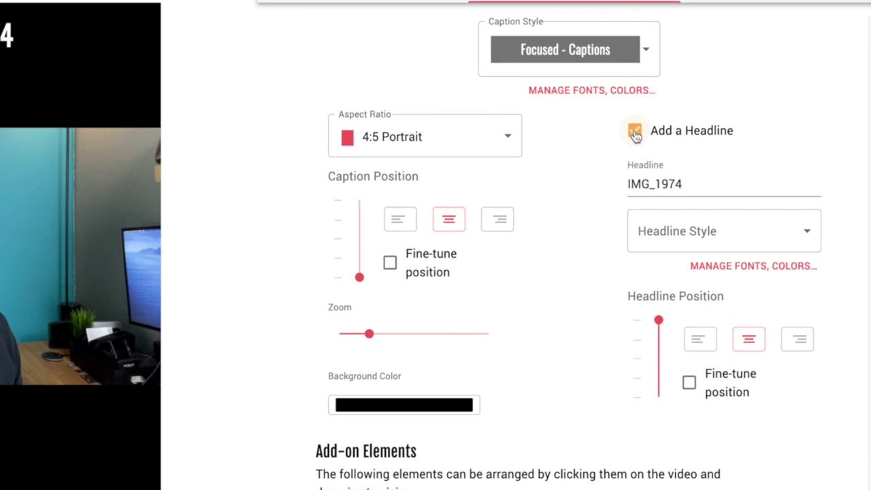
type("Zubtitle Tutorial!")
left_click(724, 230)
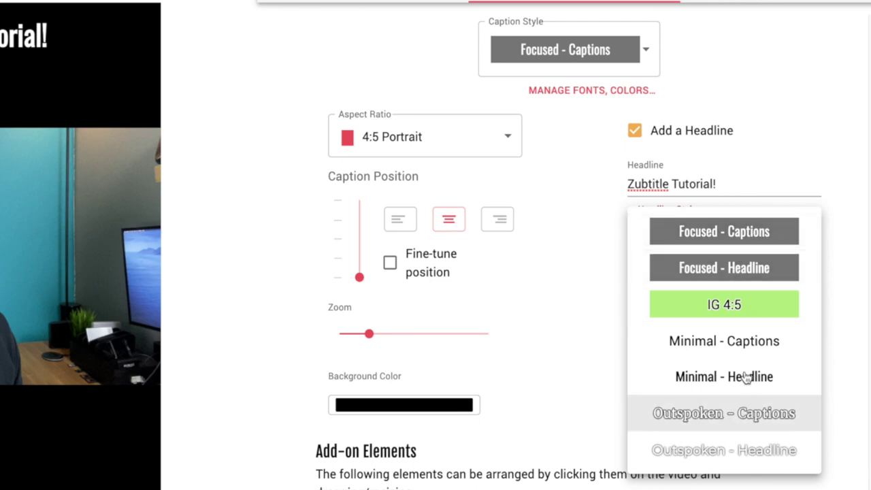
left_click(775, 267)
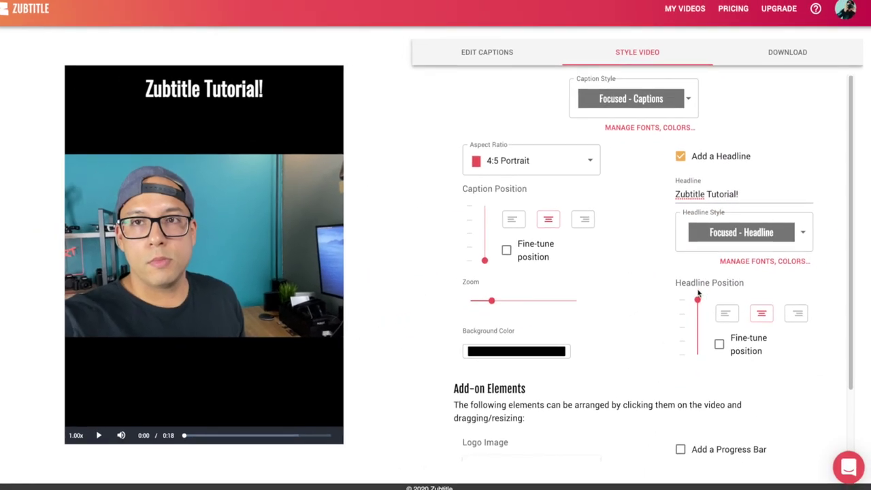
- Set the video background to turquoise 50E2E3 and zoom the footage in a bit more
left_click(403, 405)
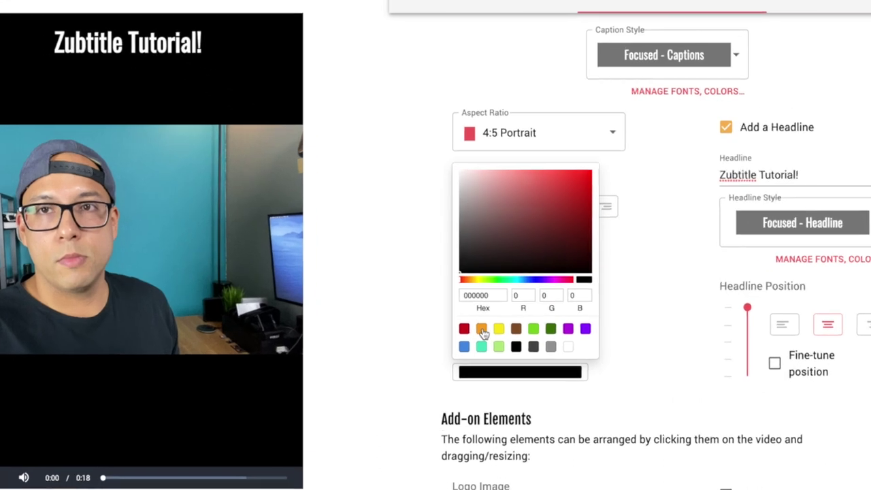
left_click(490, 315)
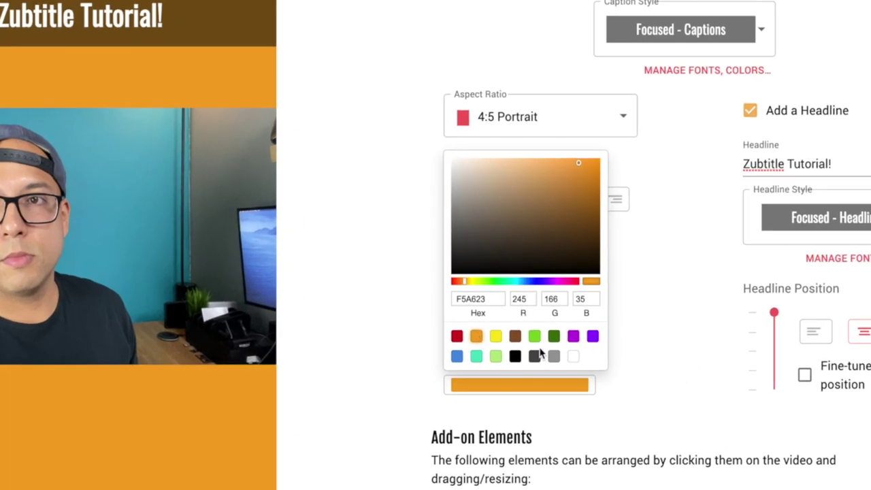
left_click(475, 357)
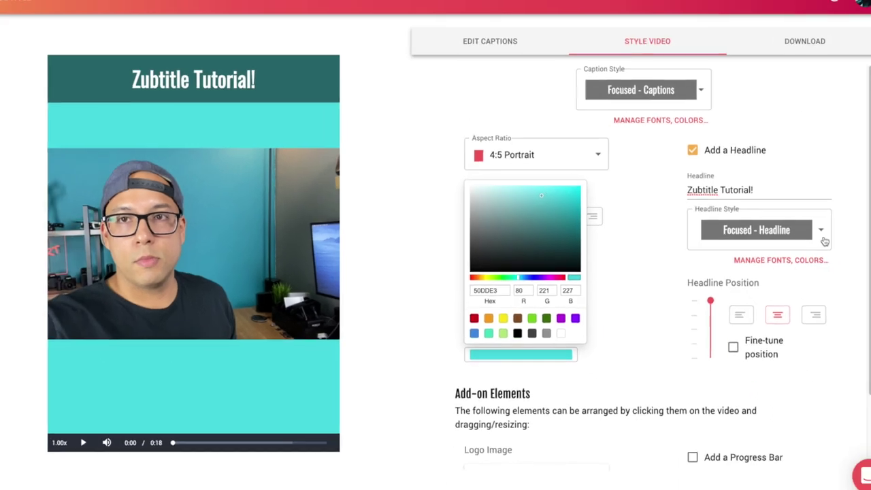
left_click(487, 316)
left_click_drag(498, 301, 515, 301)
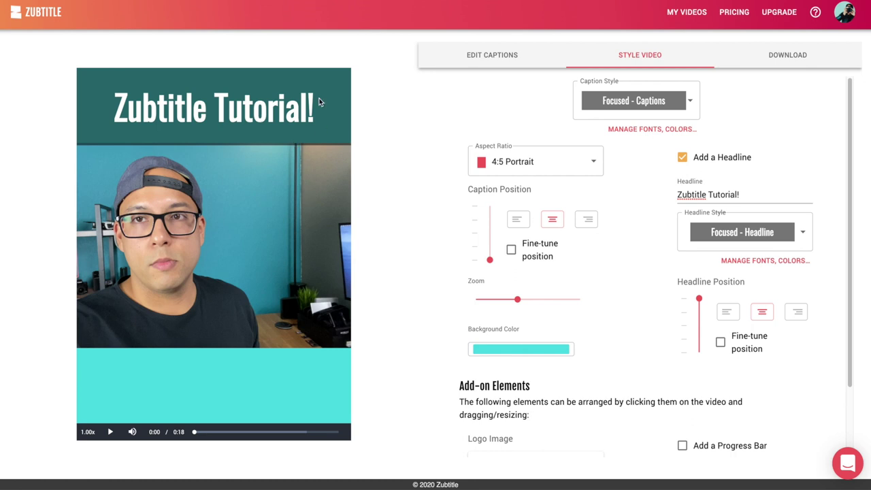
- Enable fine-tune position and nudge the Minimal - Captions captions just below the footage
left_click(510, 250)
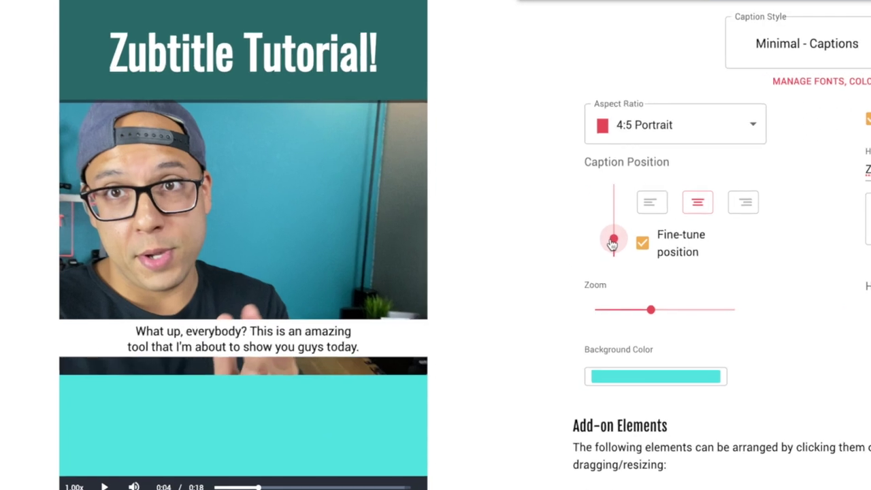
left_click_drag(645, 252, 646, 251)
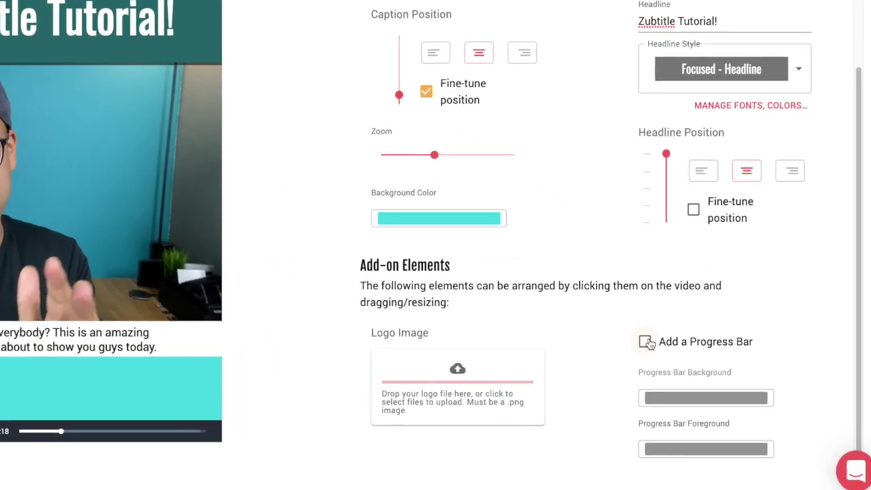
- Add a progress bar with a black track and blue 50B1E3 fill, then rewind to 0:00
left_click(668, 356)
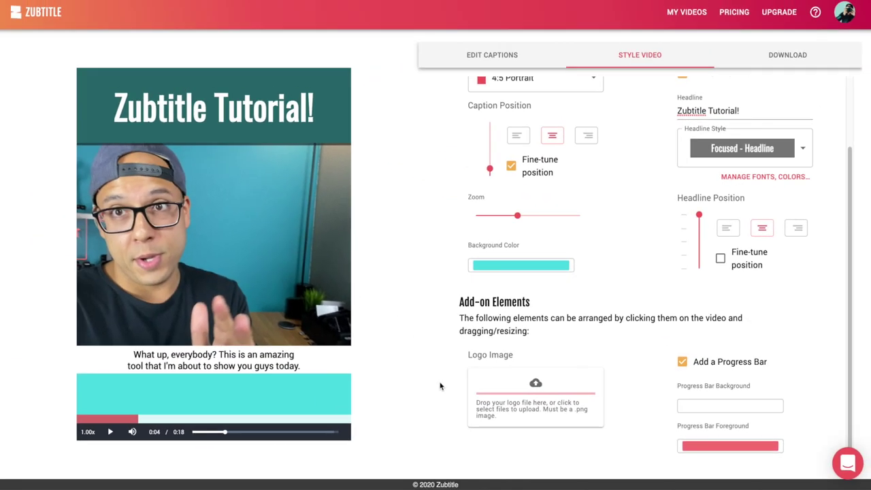
left_click(711, 410)
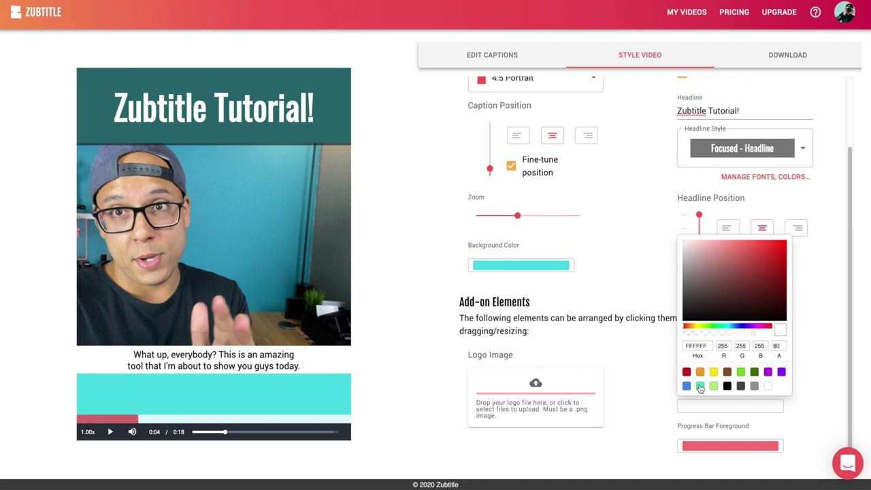
left_click(805, 352)
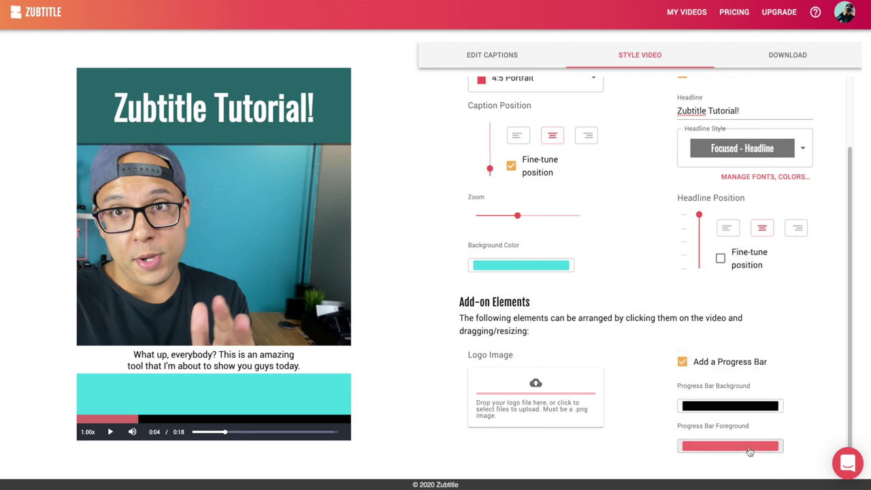
left_click(729, 445)
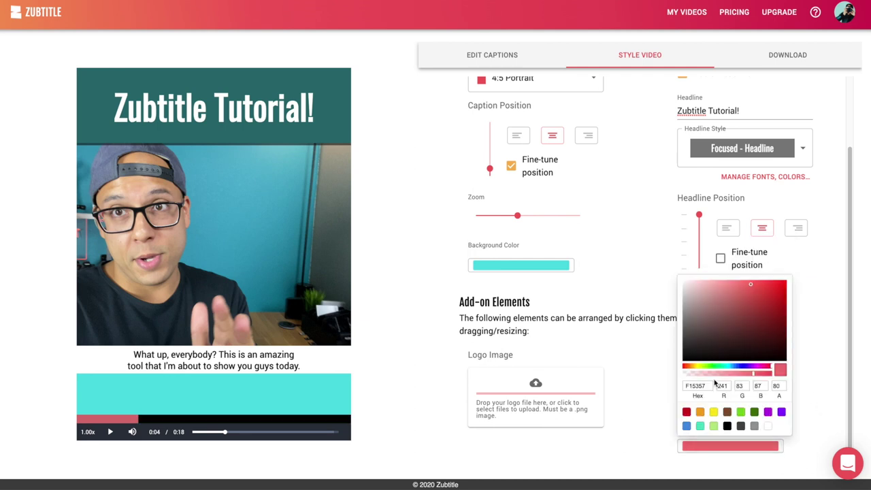
left_click(701, 425)
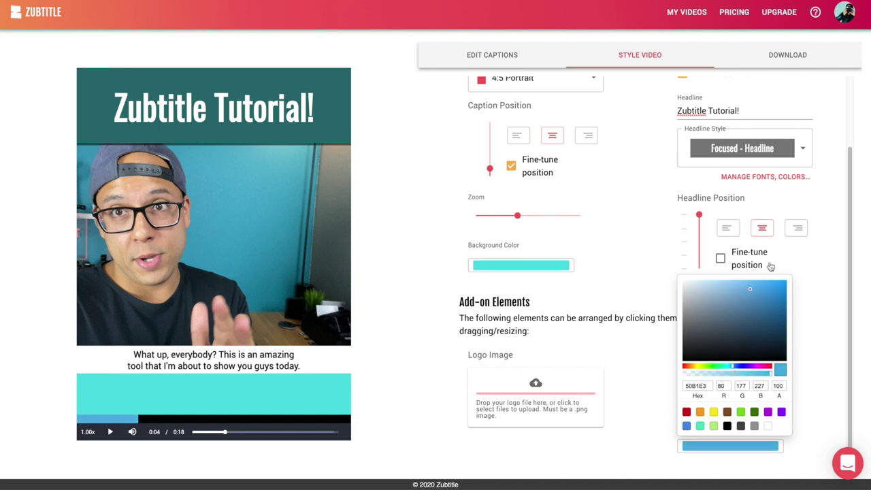
left_click(838, 271)
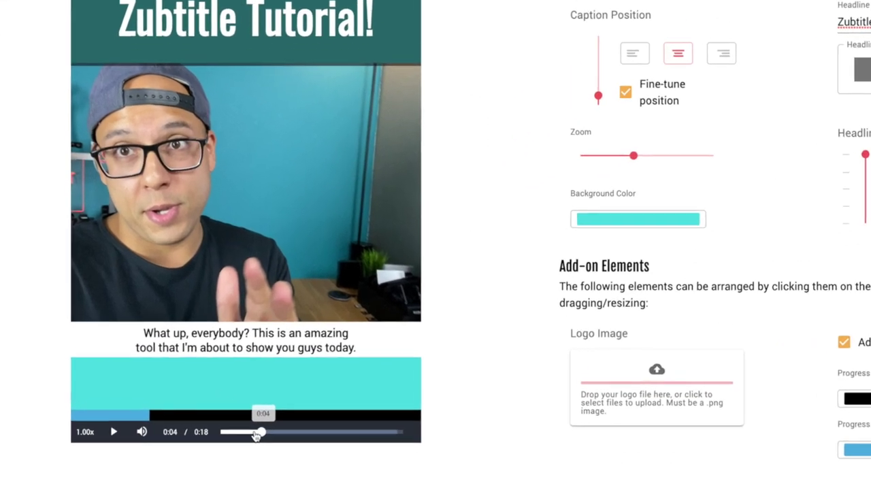
left_click(194, 432)
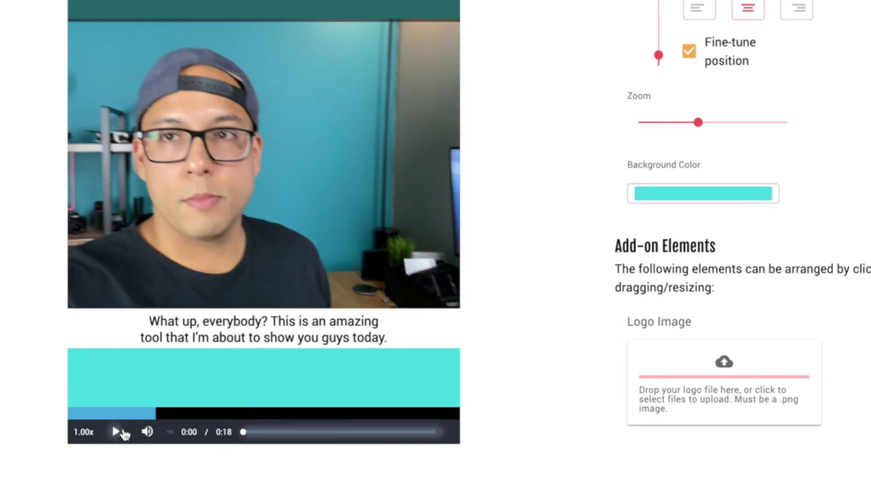
- Play the styled video preview showing its progress bar, then return to the My Videos Drafts list
left_click(117, 432)
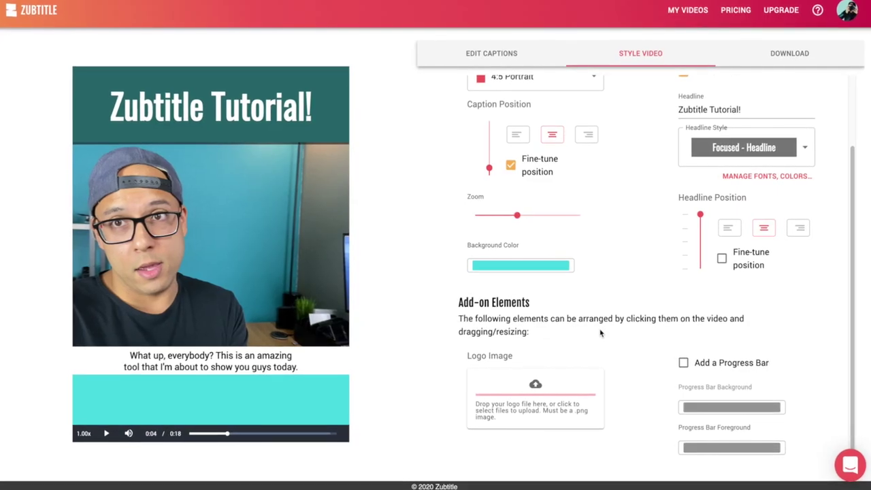
left_click(688, 366)
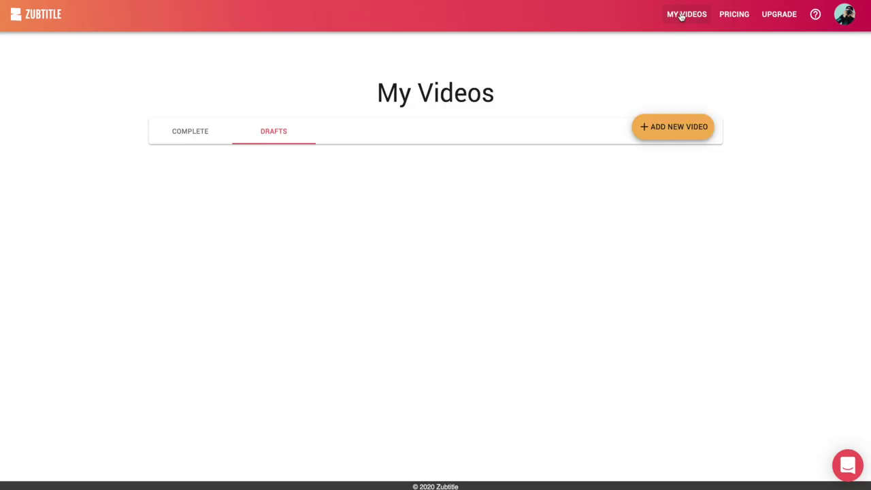
- Render the behind-the-scenes commercial video via Download > Render and Download, confirming with Continue
left_click(353, 235)
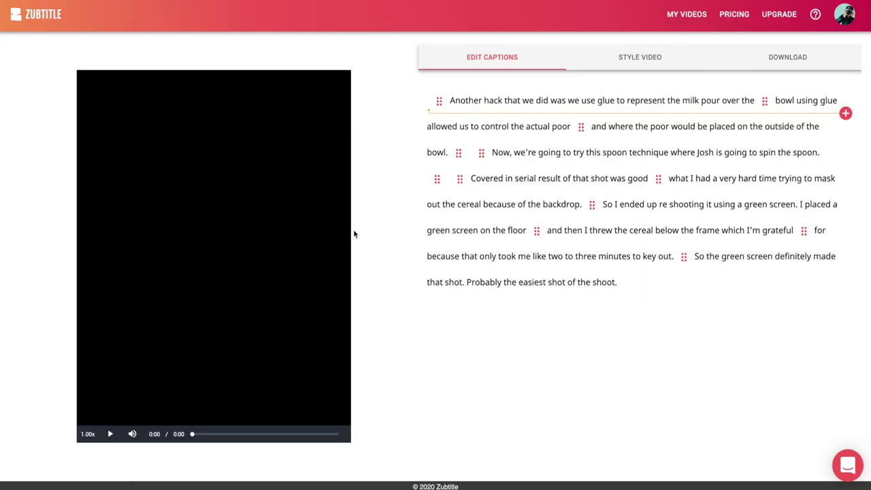
left_click(707, 127)
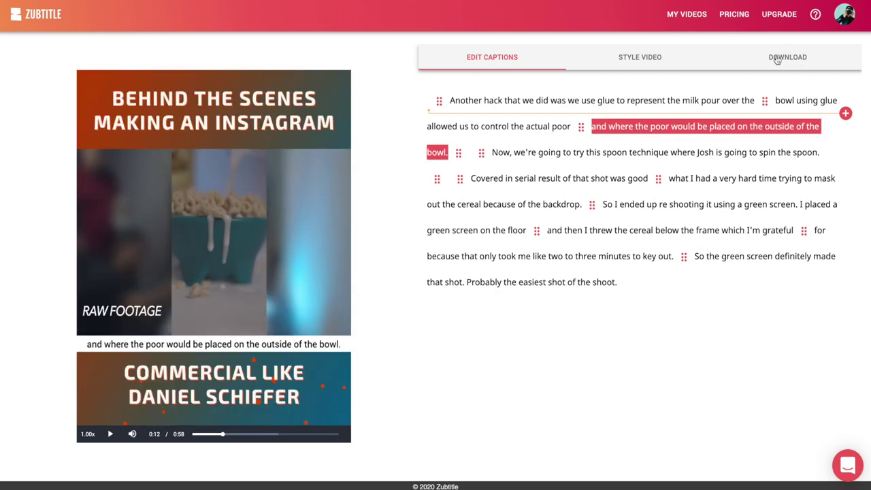
left_click(646, 61)
left_click(786, 60)
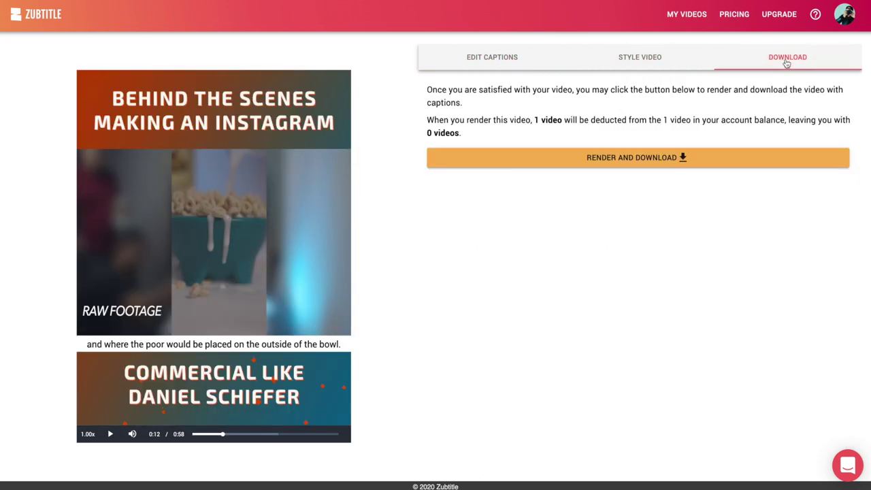
left_click(650, 158)
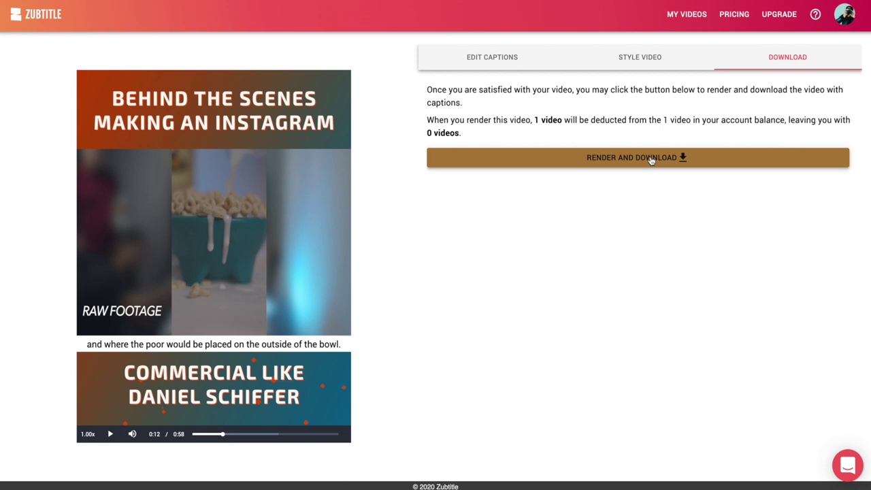
left_click(638, 158)
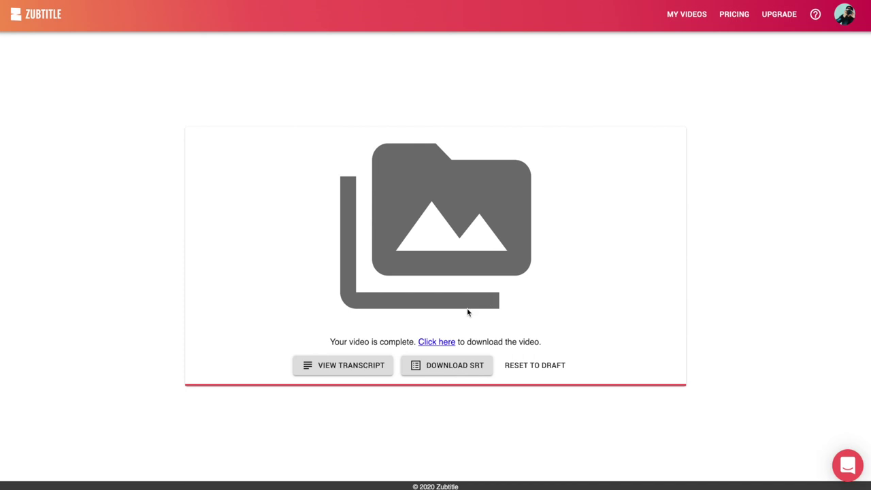
- Download the rendered BTS Commercial video as an MP4 from the completion page link
left_click(444, 342)
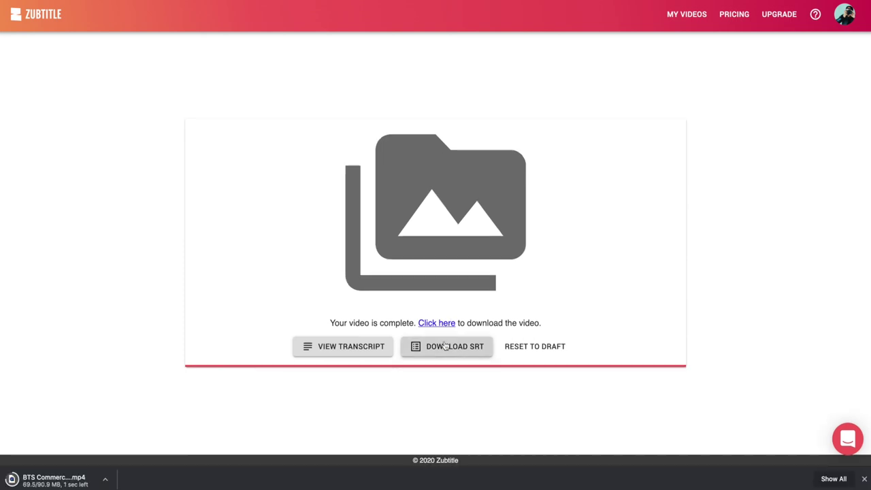